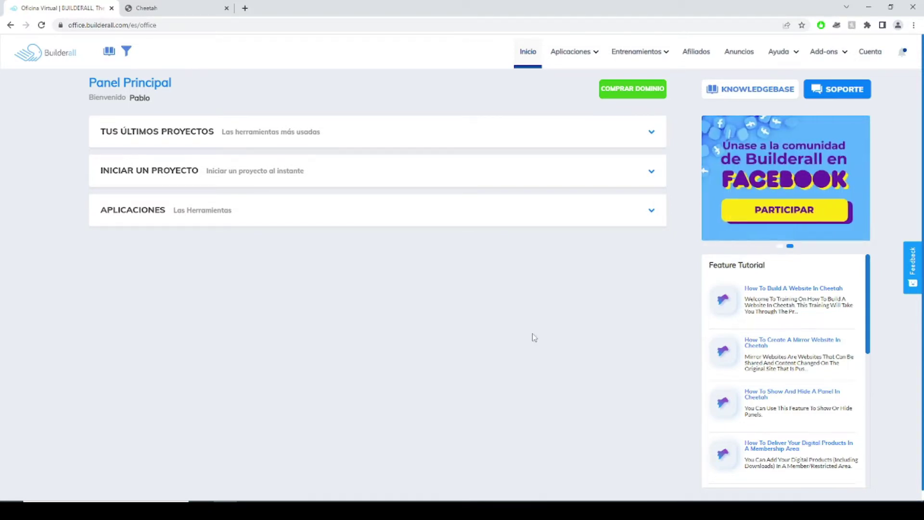
Open the Cheetah Website Builder and open the INICIO page of the first unpublished site for editing.
click(583, 61)
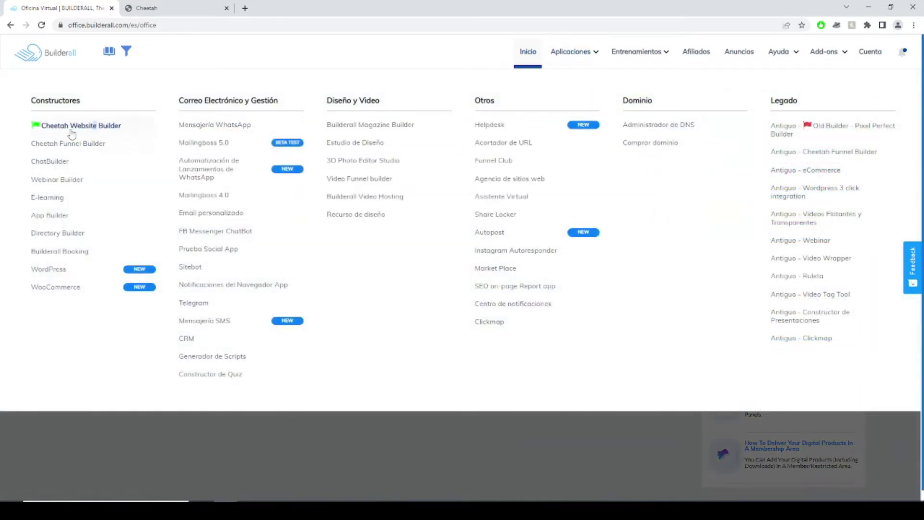
click(110, 129)
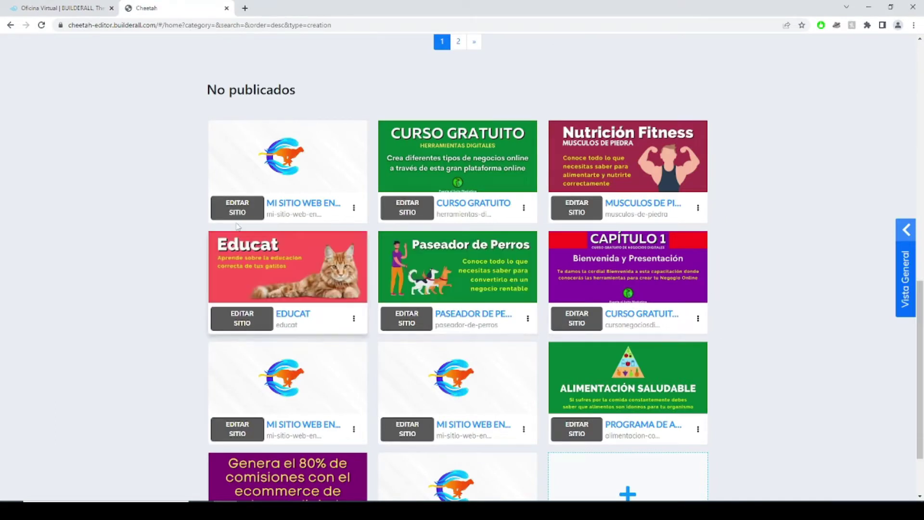
click(260, 212)
scroll(701, 284, down, 5)
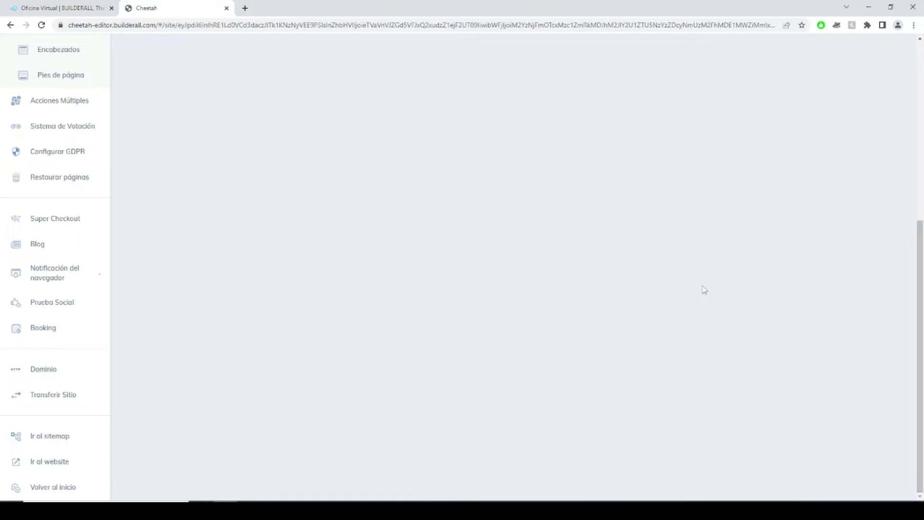
scroll(704, 289, up, 6)
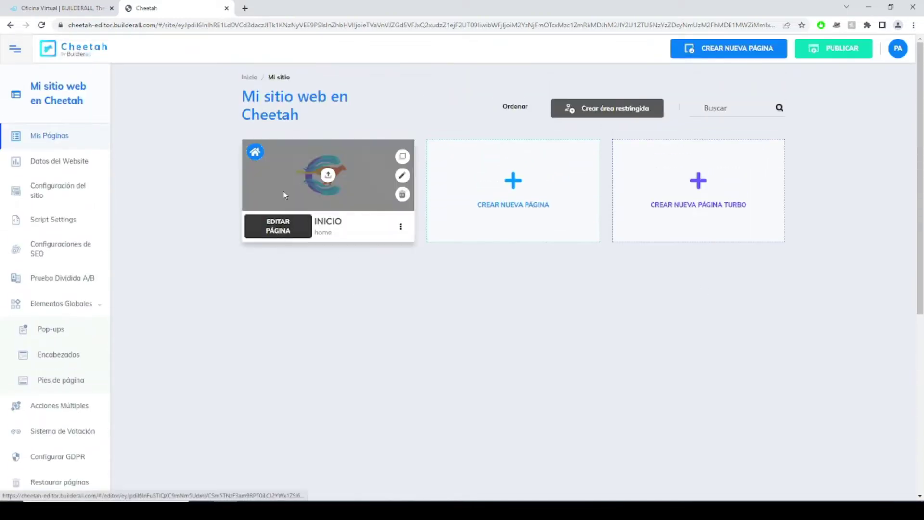
click(278, 233)
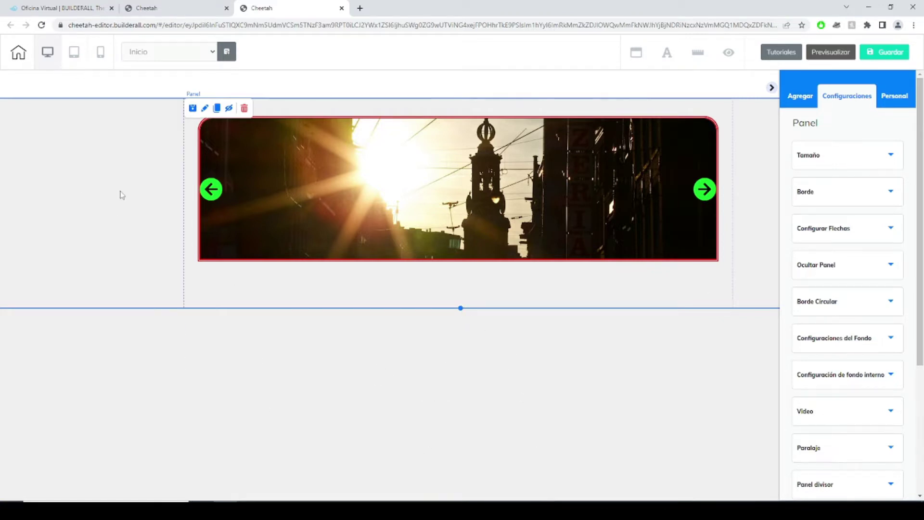
Add the 3D laptop image element to the empty panel below the photo banner.
scroll(122, 195, up, 3)
scroll(149, 270, down, 3)
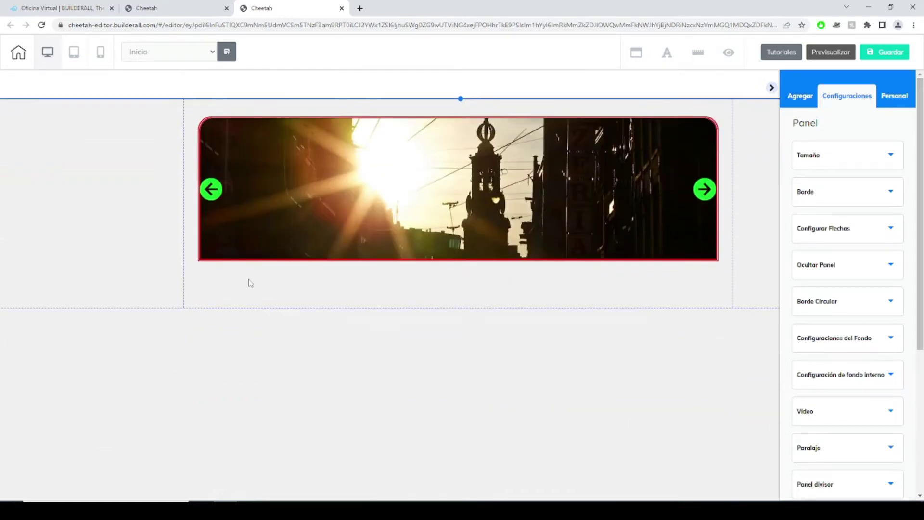
click(379, 347)
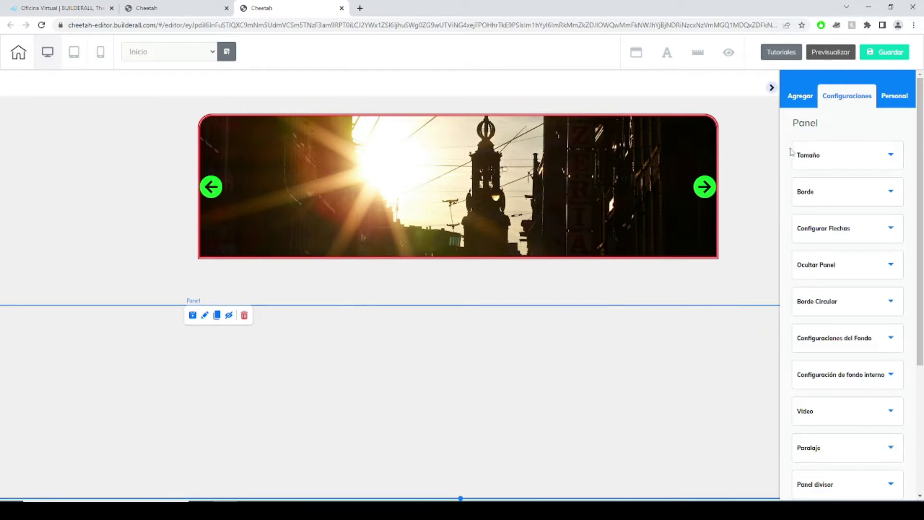
click(801, 103)
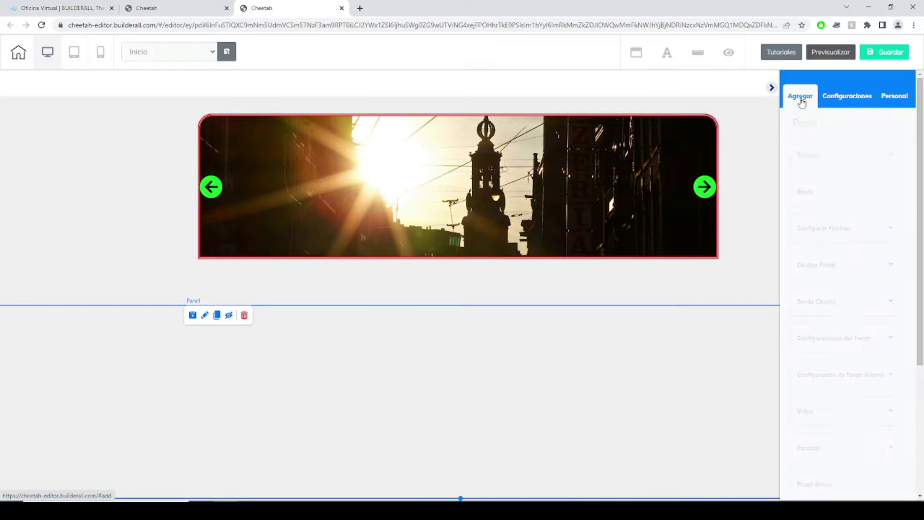
click(862, 127)
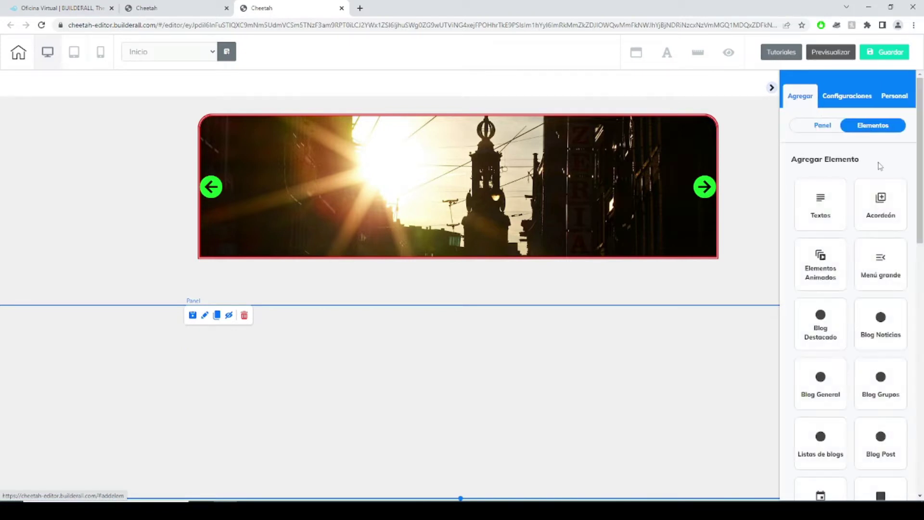
scroll(852, 280, down, 7)
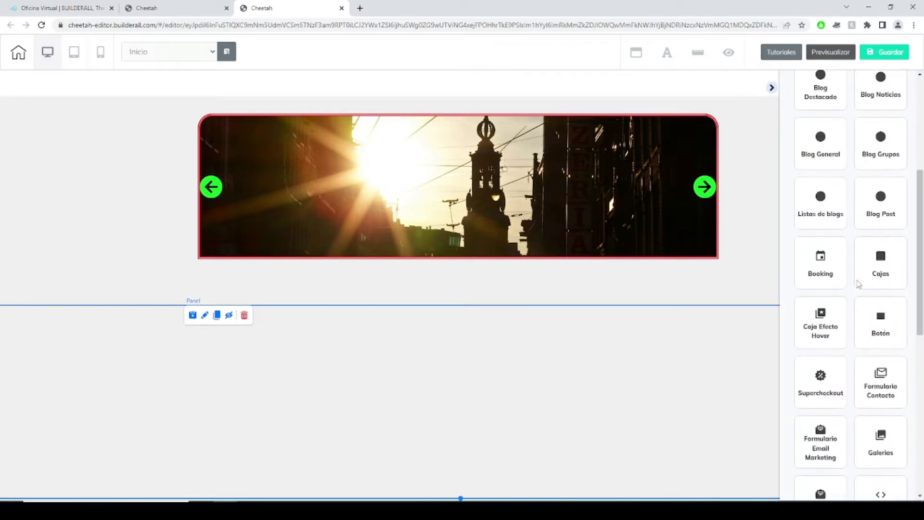
scroll(859, 284, down, 5)
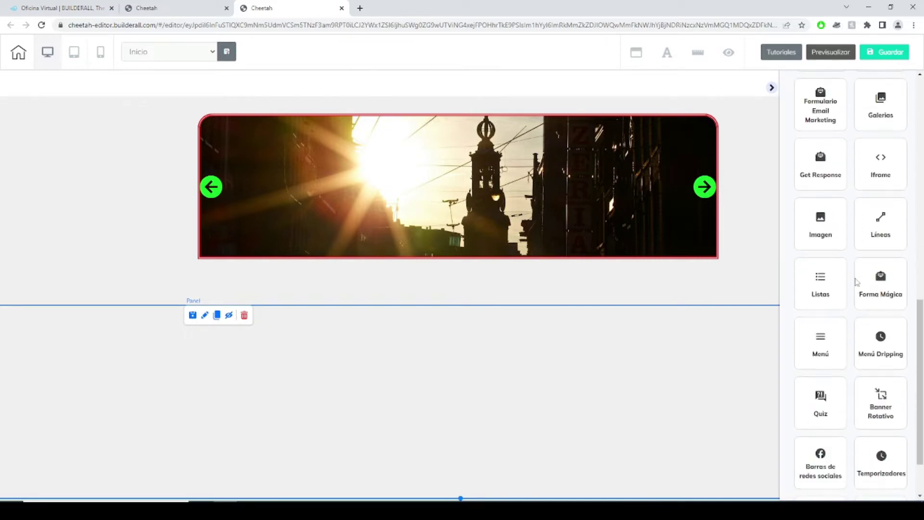
click(822, 226)
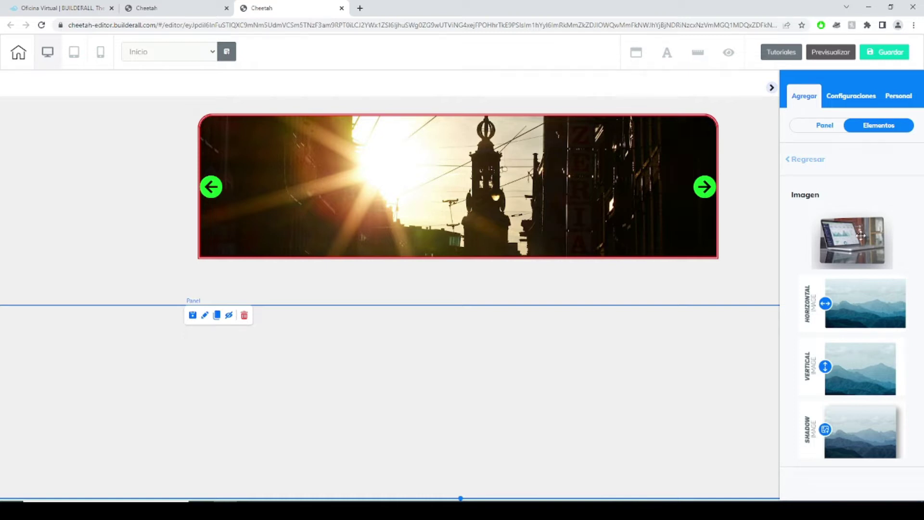
drag(861, 235, 367, 380)
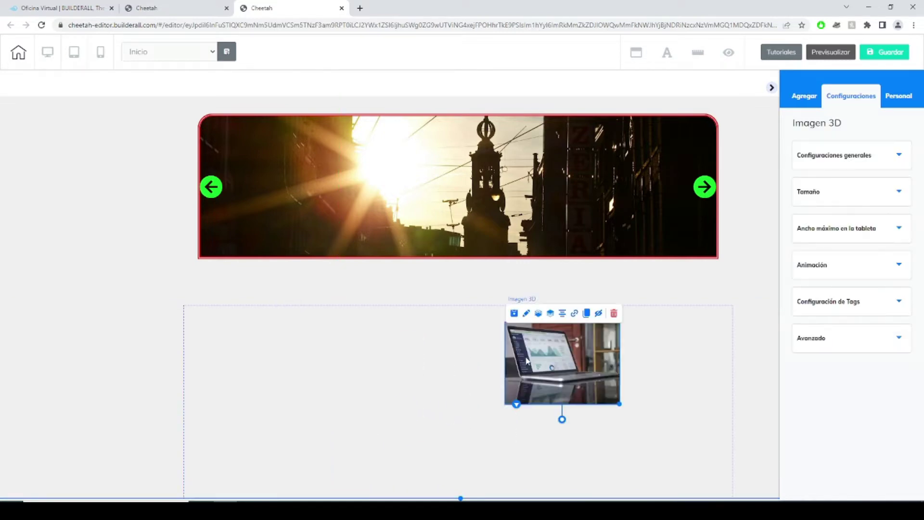
Move the laptop image toward the left half of its panel and shrink it proportionally.
drag(558, 381, 294, 378)
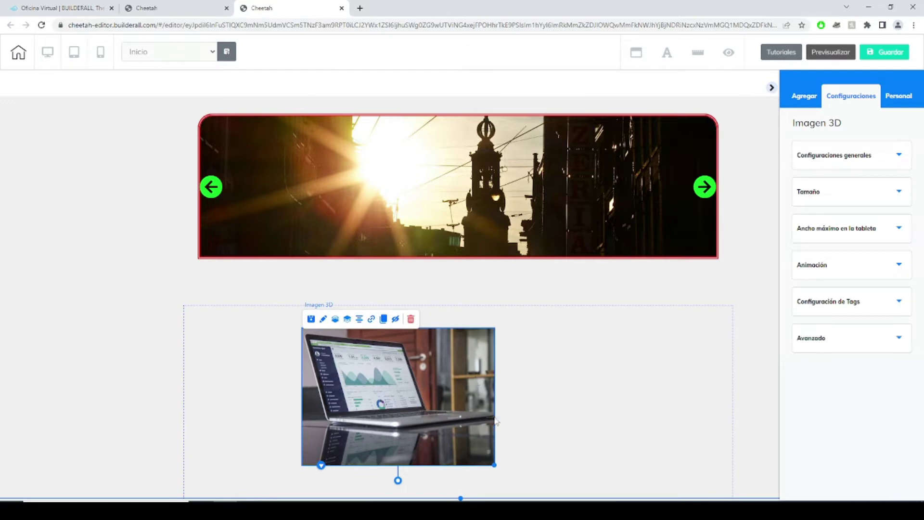
mouse_move(496, 466)
mouse_down()
mouse_move(547, 499)
mouse_move(479, 458)
mouse_up()
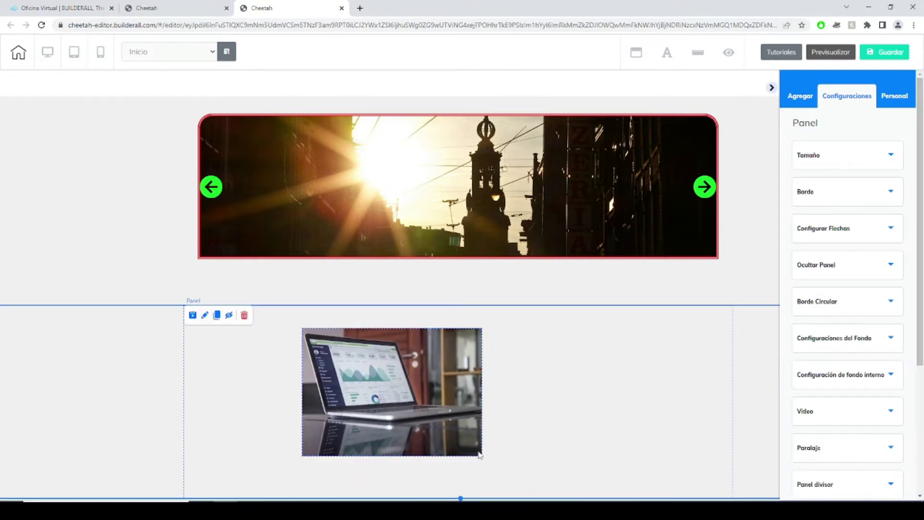
click(469, 445)
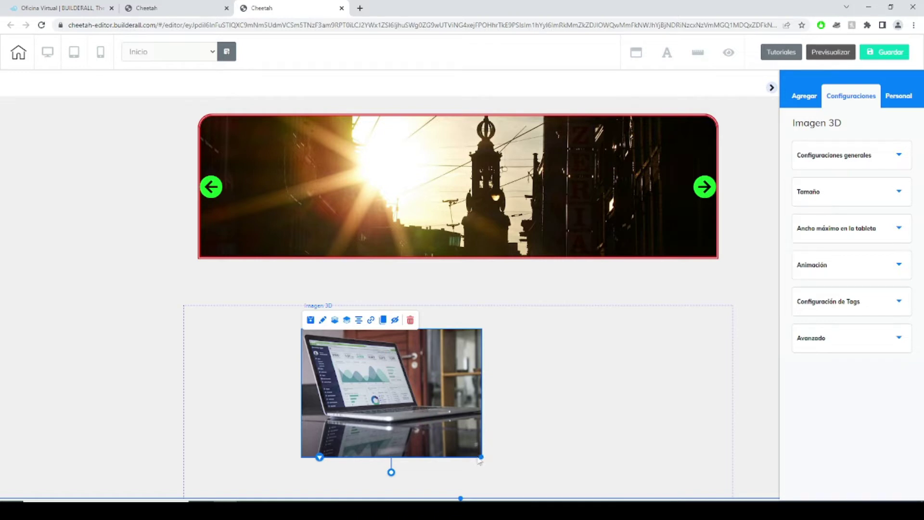
drag(480, 460, 448, 458)
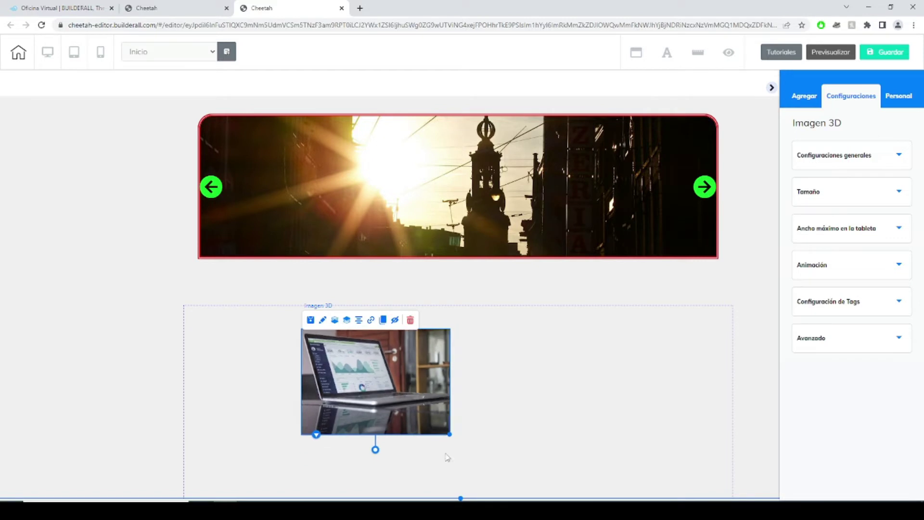
Reposition the laptop image near the horizontal centre of the lower panel.
click(498, 476)
drag(416, 406, 481, 416)
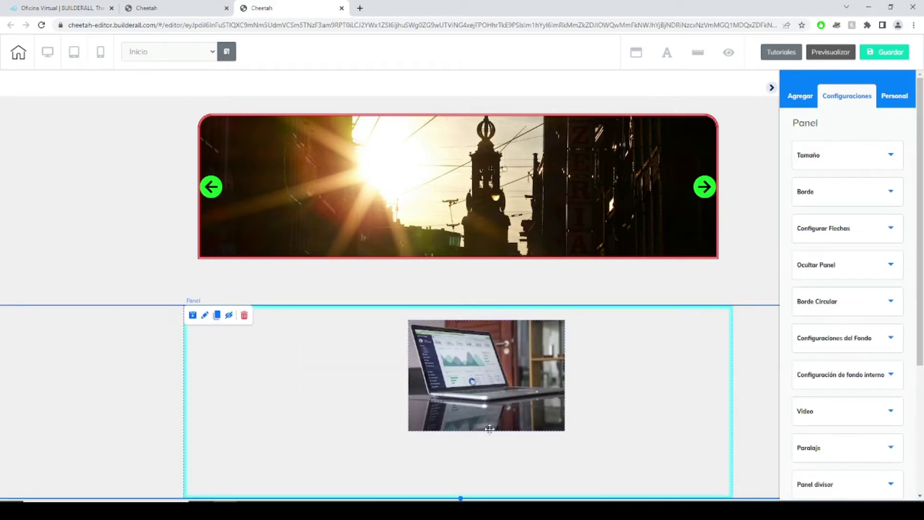
mouse_move(488, 448)
mouse_down()
mouse_move(457, 452)
mouse_move(481, 458)
mouse_move(539, 441)
mouse_move(448, 440)
mouse_move(525, 438)
mouse_move(487, 442)
mouse_up()
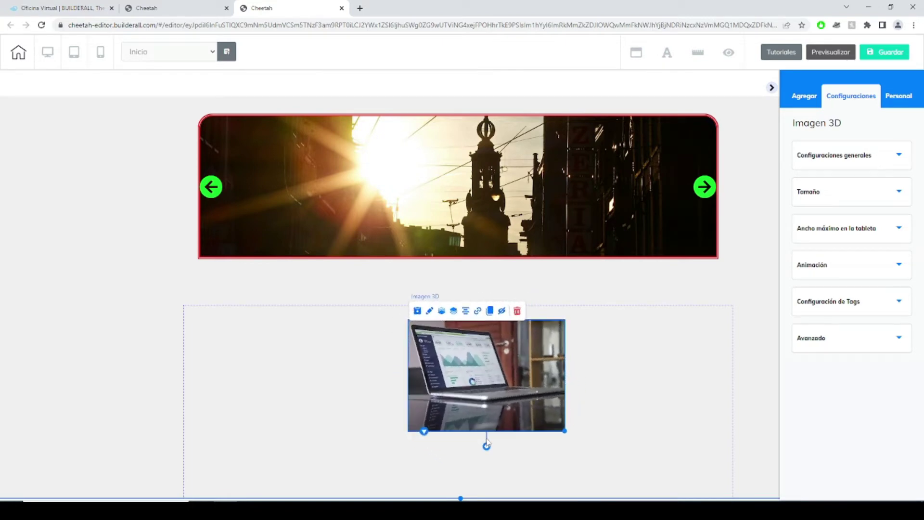
drag(501, 394, 459, 409)
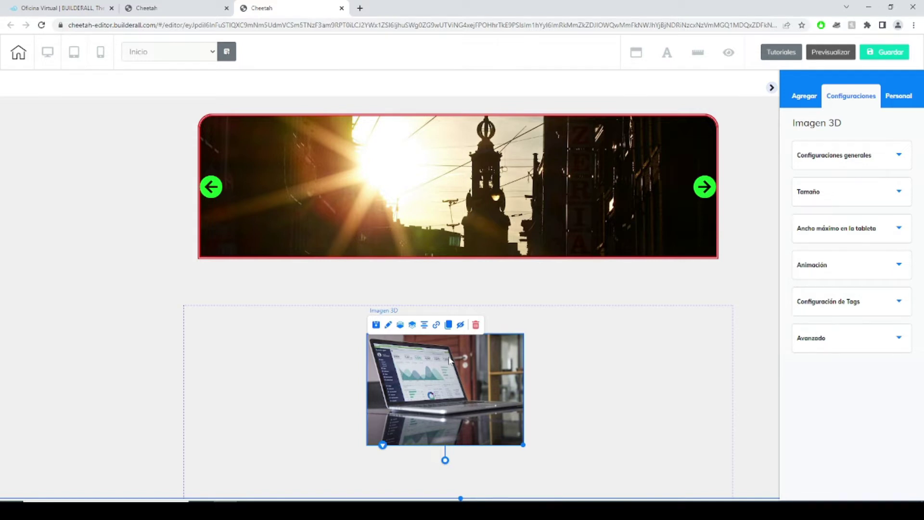
Look at the option for saving the laptop image as a personal element and check the saved personal text elements.
click(377, 328)
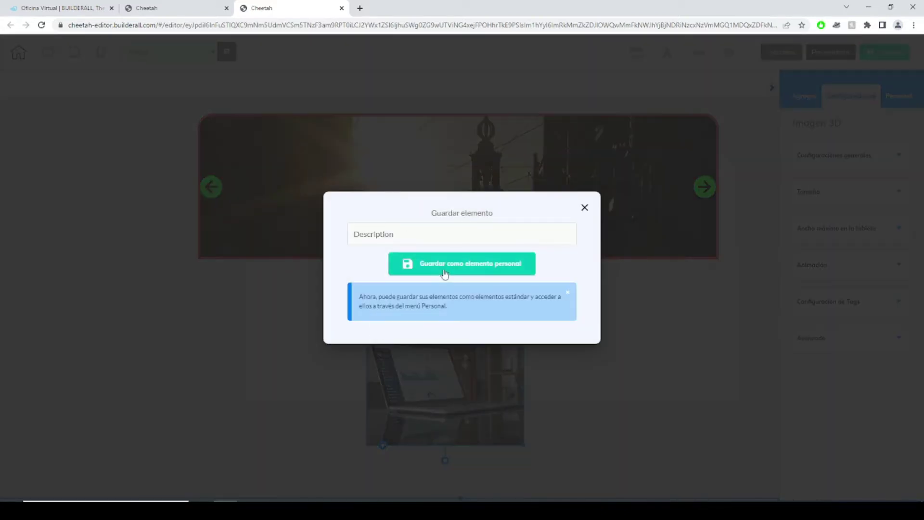
click(581, 211)
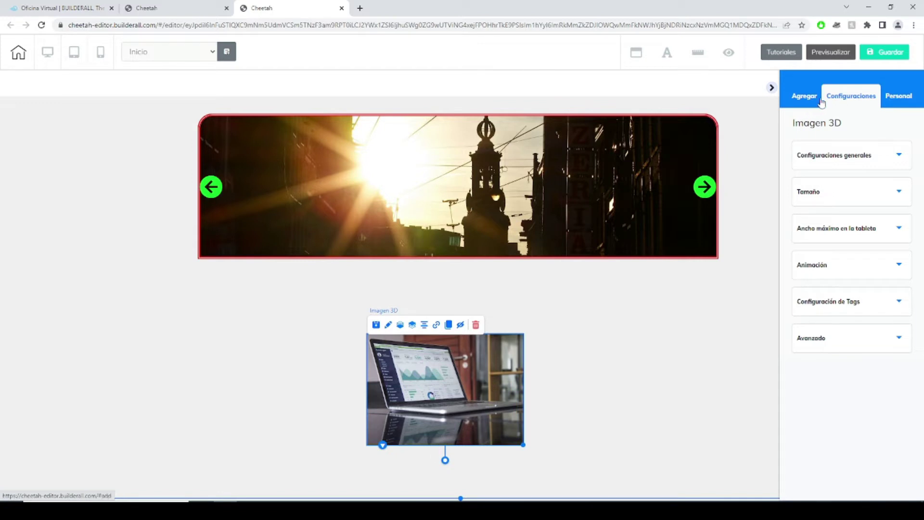
click(898, 96)
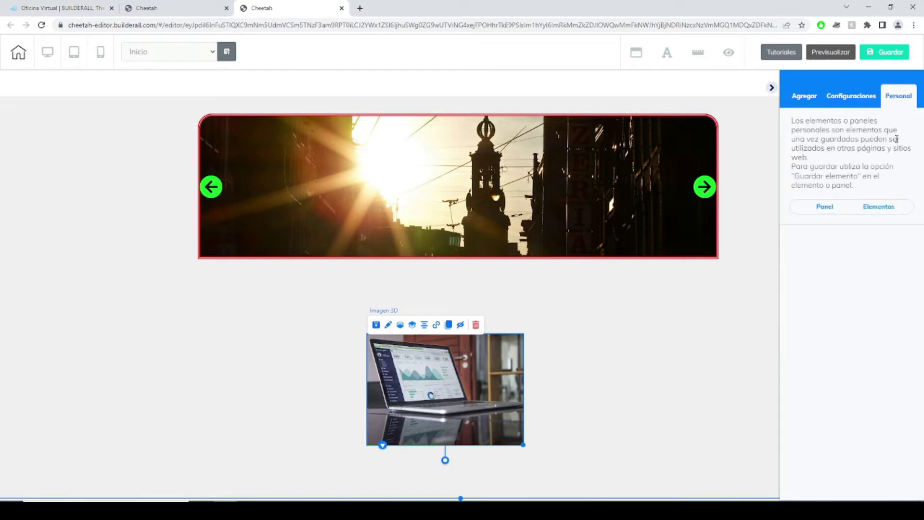
click(888, 212)
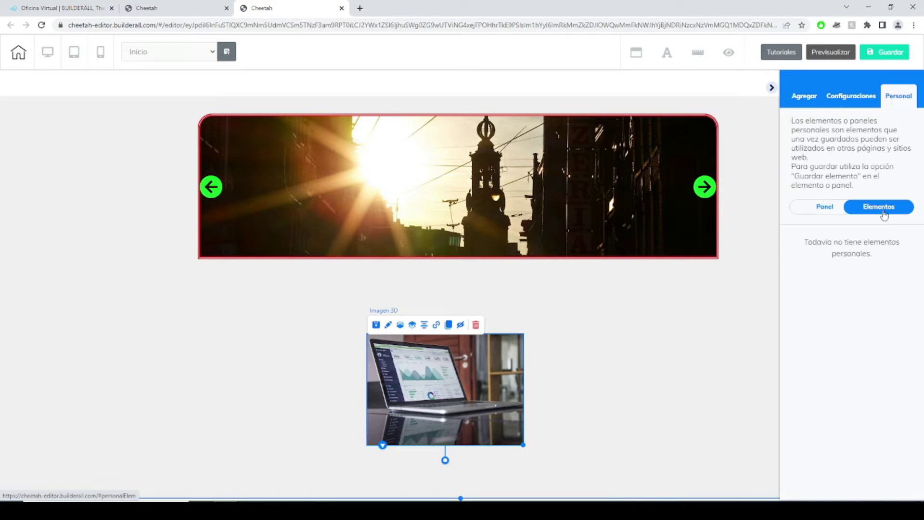
click(903, 260)
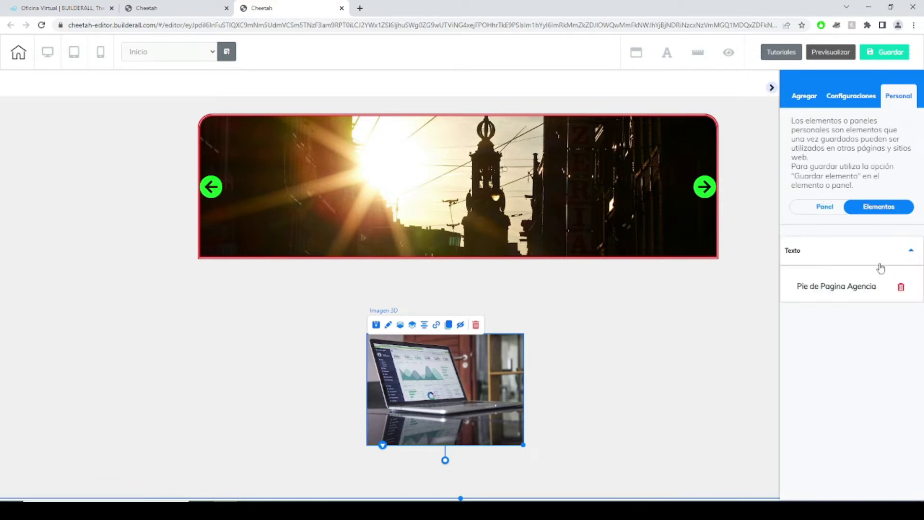
click(906, 254)
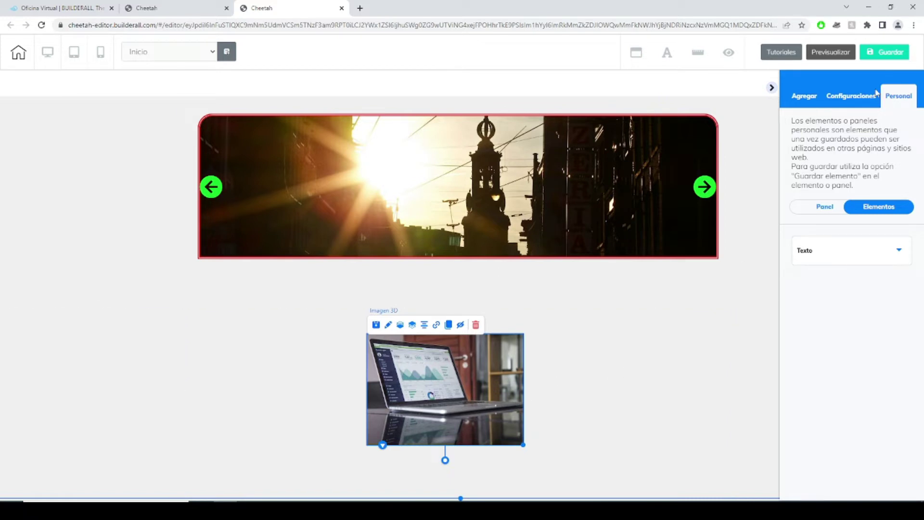
click(808, 100)
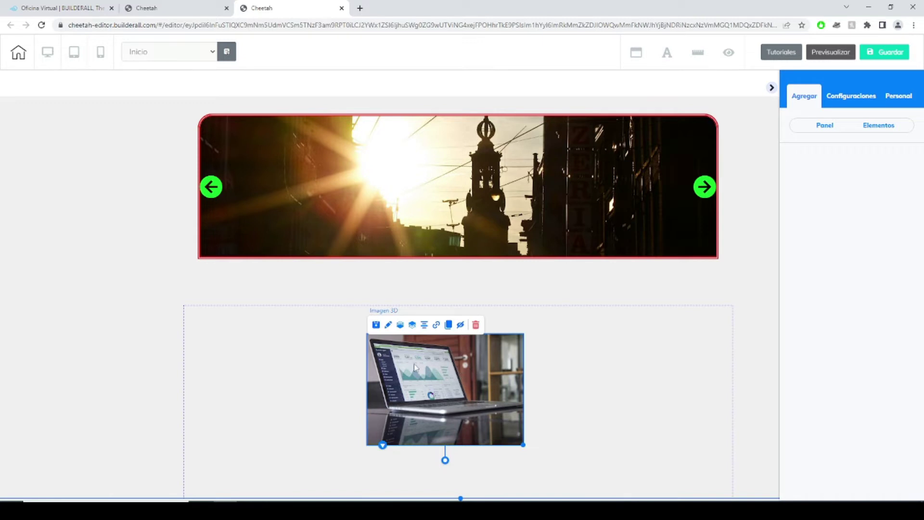
Open the laptop image's general settings and go through its alt text and title fields.
click(388, 326)
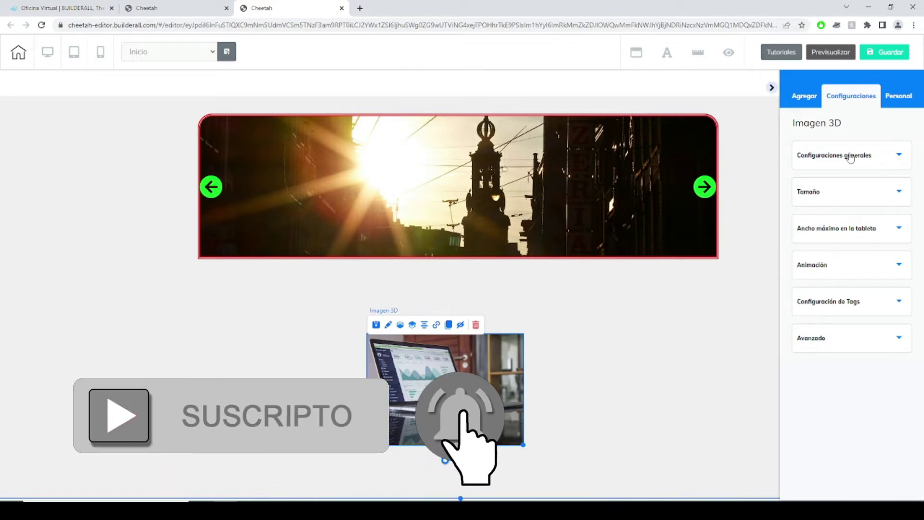
click(892, 155)
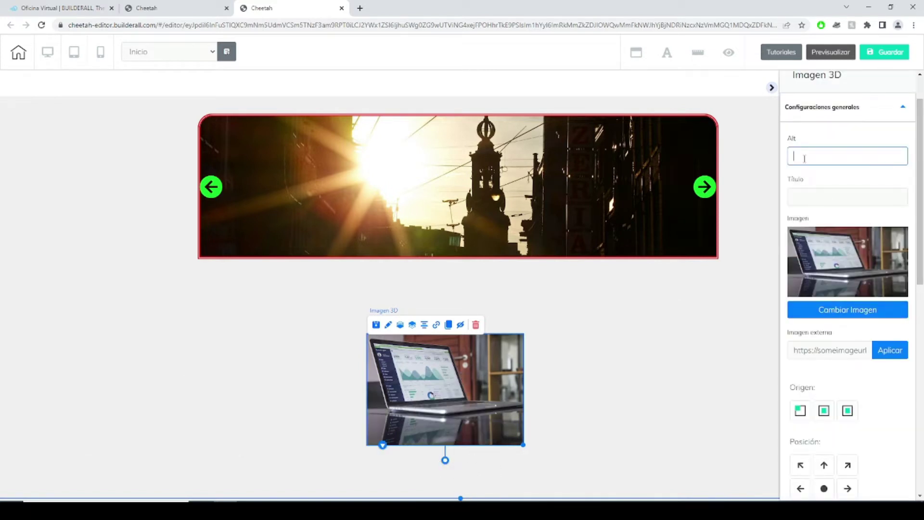
click(810, 202)
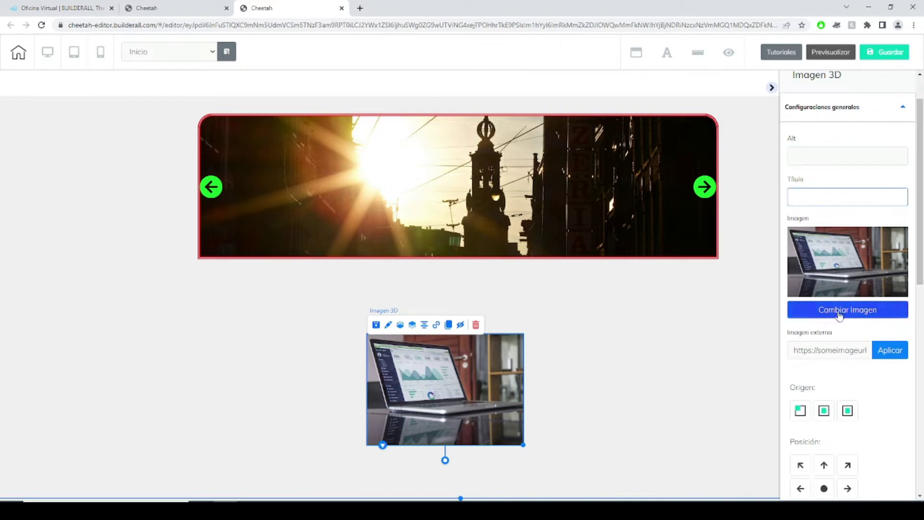
Check the option for uploading a picture file, and replace the laptop picture with Food_00025 from the stock FOOD images.
click(866, 309)
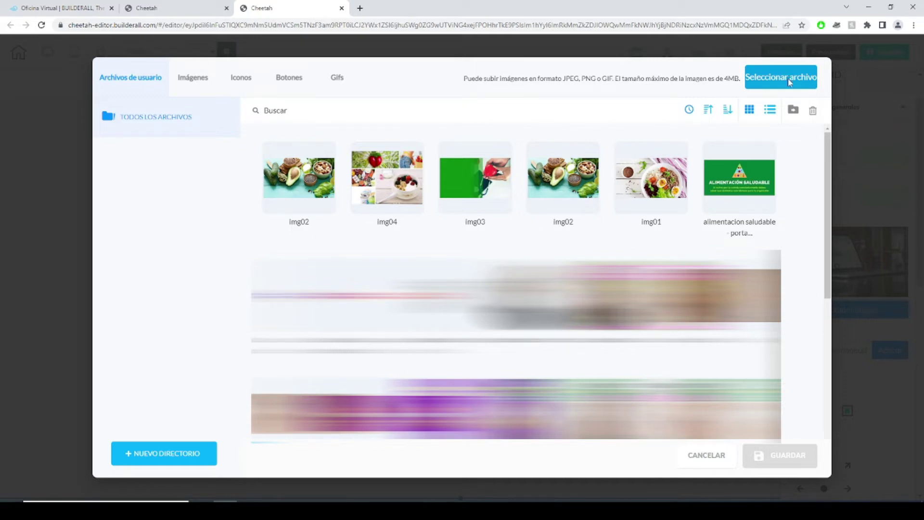
click(788, 79)
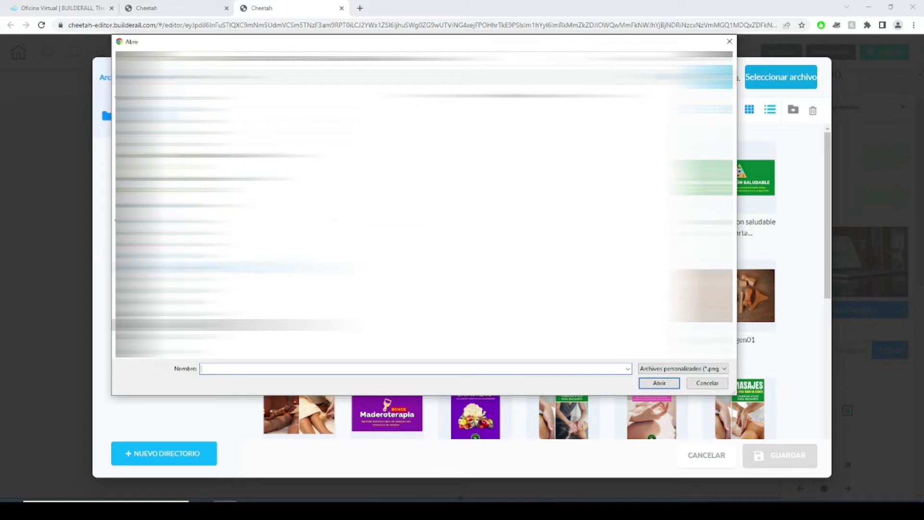
click(700, 384)
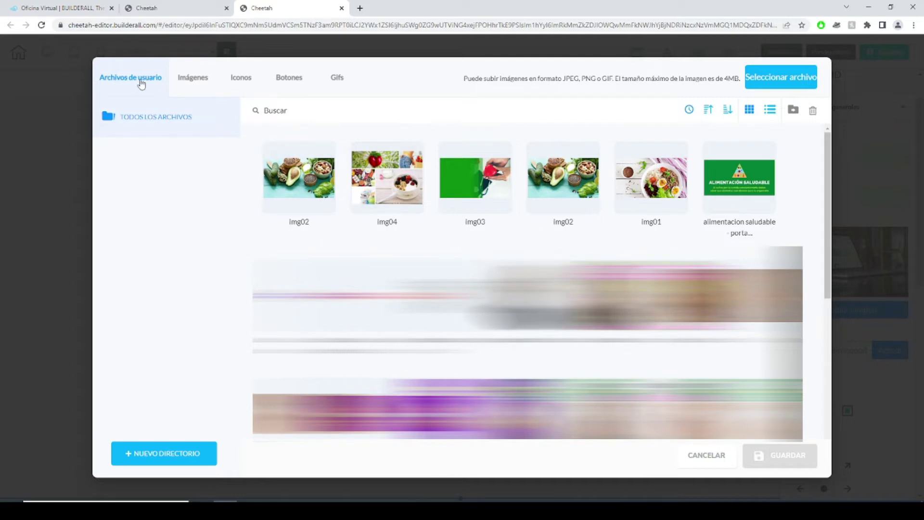
click(191, 81)
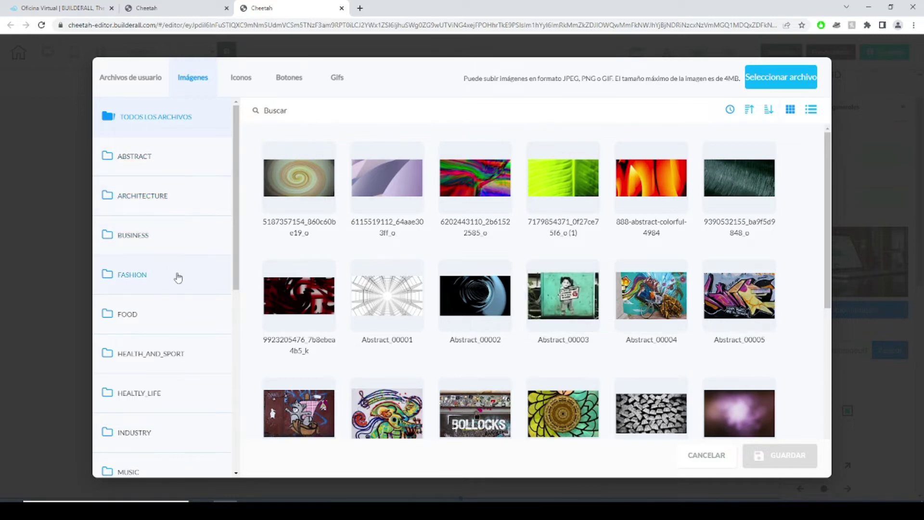
click(171, 313)
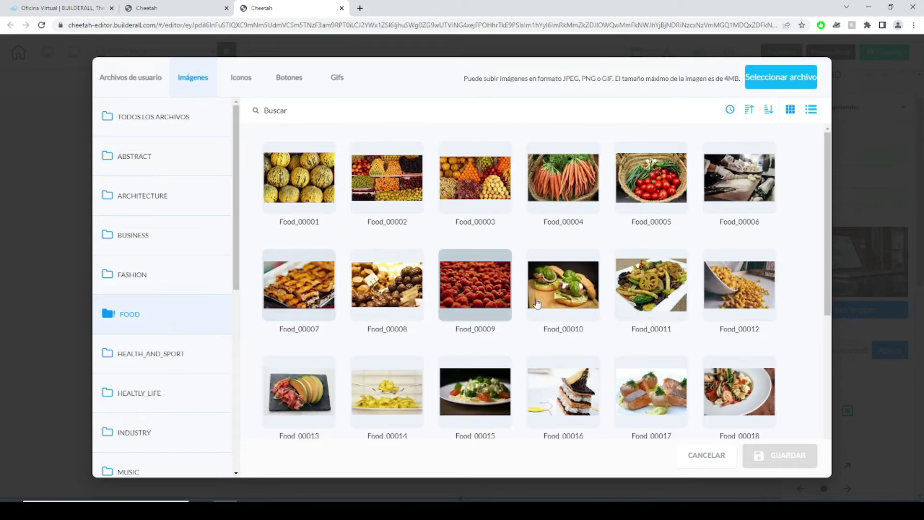
scroll(692, 312, down, 3)
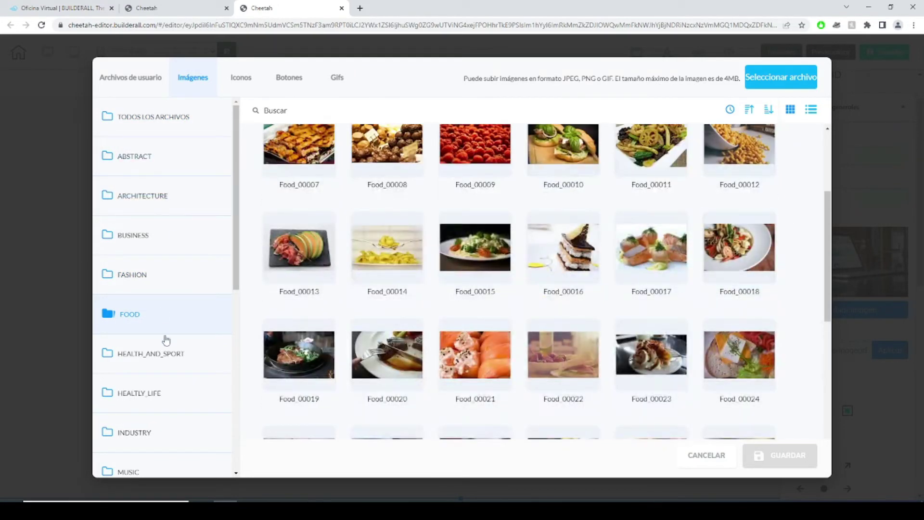
scroll(604, 355, down, 1)
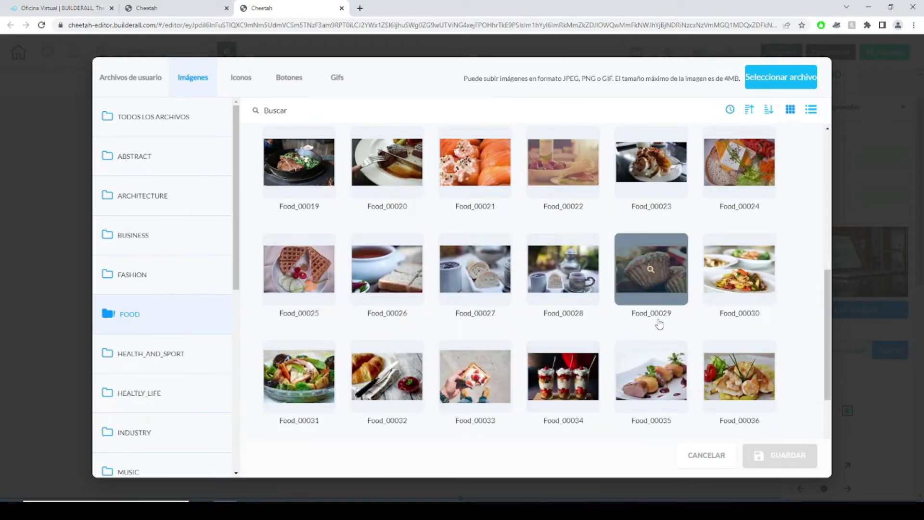
click(319, 296)
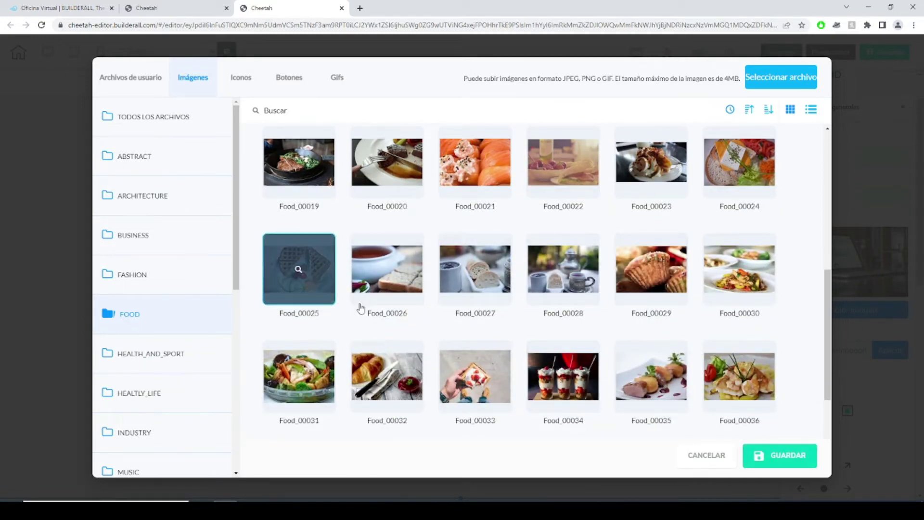
click(772, 463)
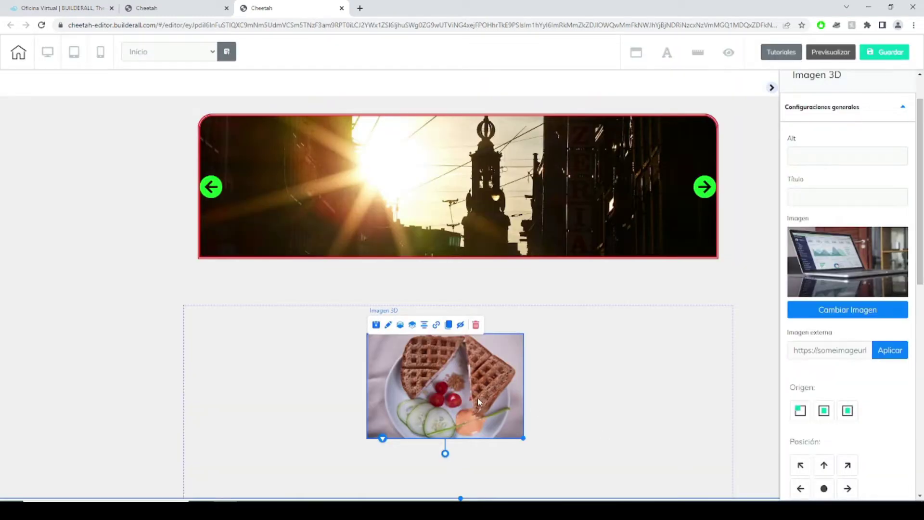
Reposition the waffle image in its panel and enlarge it proportionally.
drag(482, 402, 408, 385)
drag(449, 420, 537, 479)
drag(499, 436, 538, 439)
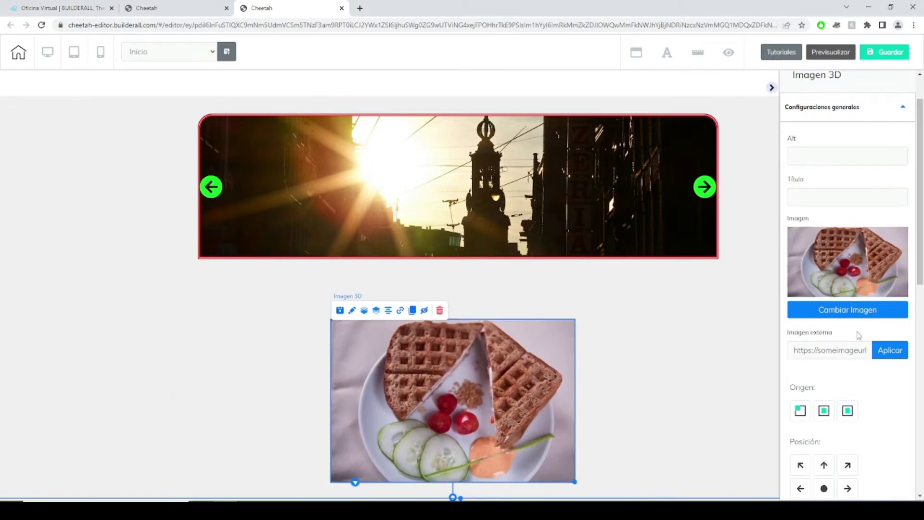
Set the waffle image's origin to the middle option, its position to centred and its repetition to no repeat.
scroll(877, 330, down, 2)
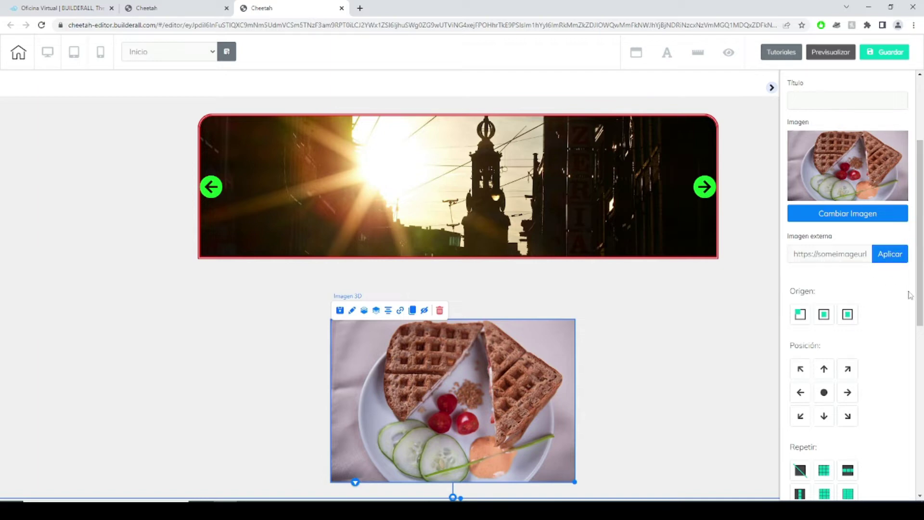
scroll(910, 294, down, 4)
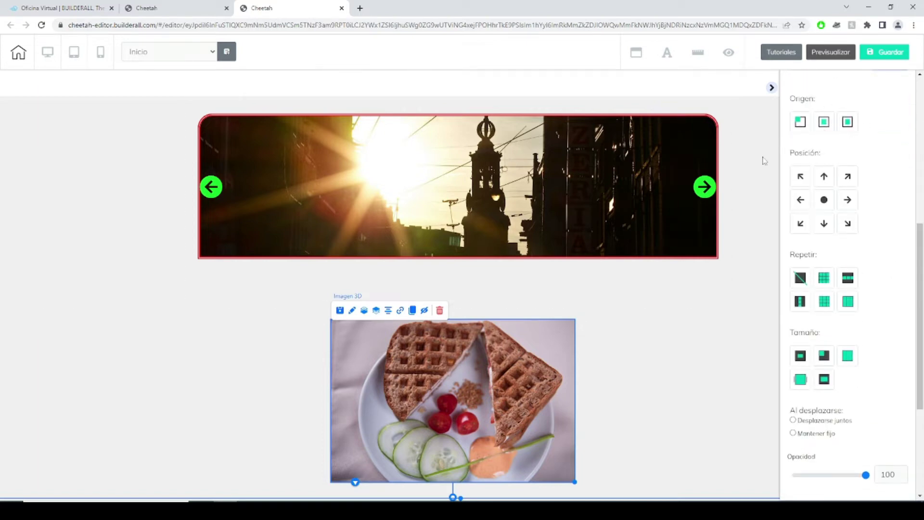
click(824, 126)
click(827, 203)
scroll(897, 263, down, 2)
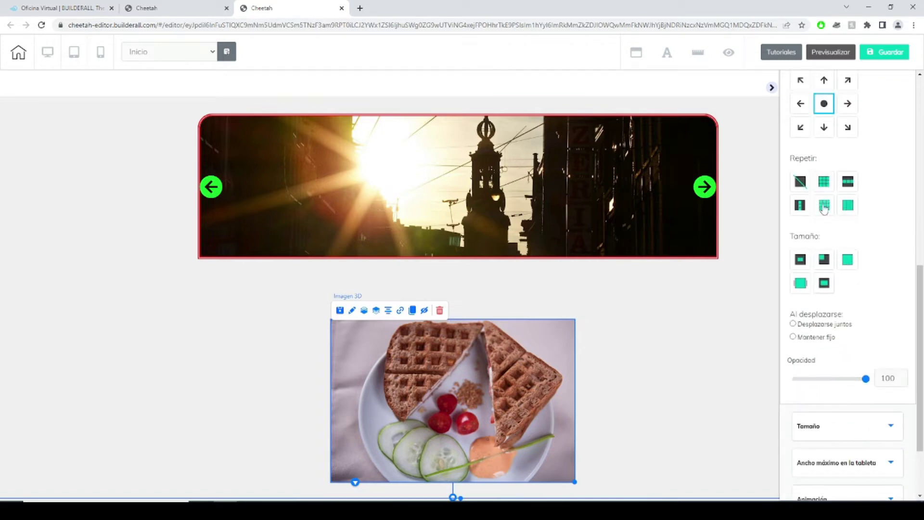
click(800, 182)
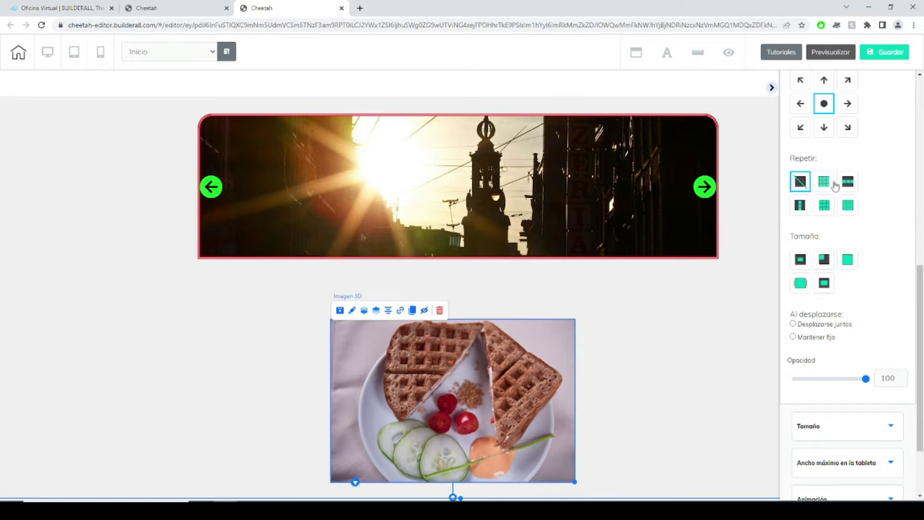
Try the image's display size options and keep the fifth one, and lower the opacity to 26 before restoring it to 100.
scroll(883, 243, down, 2)
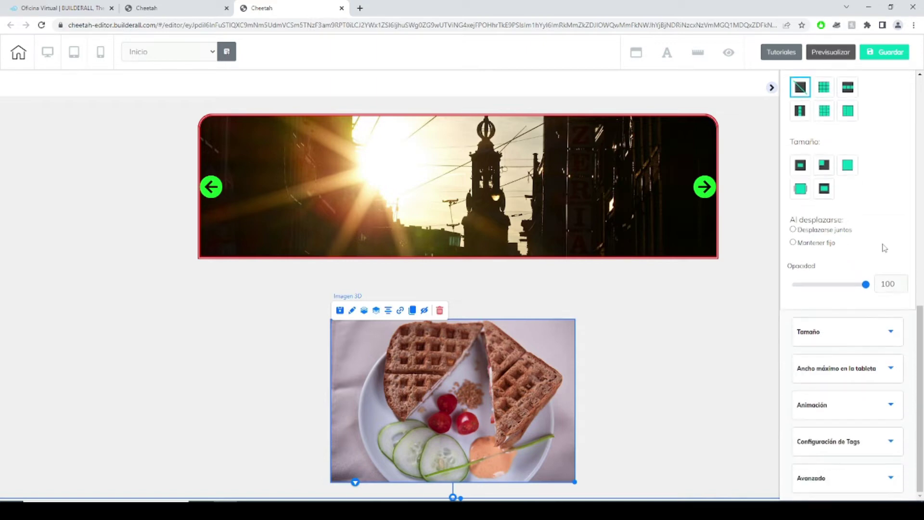
click(800, 165)
click(849, 168)
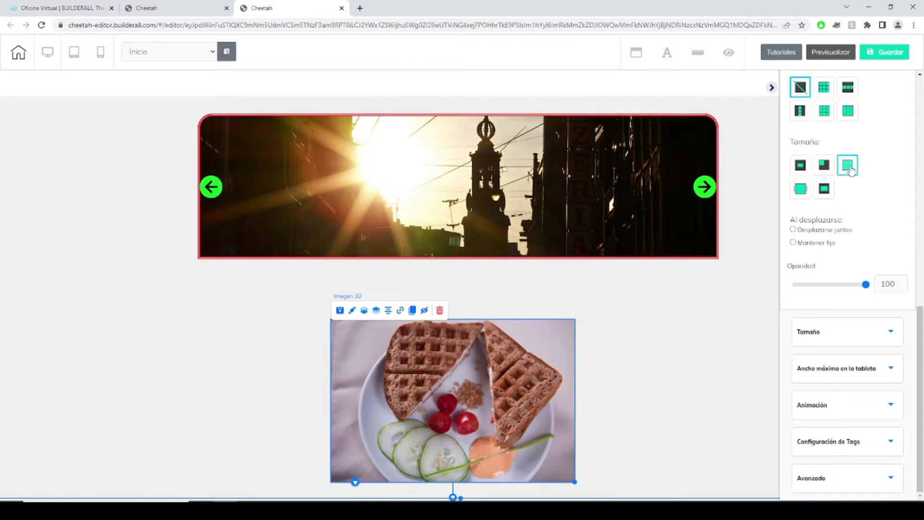
click(824, 190)
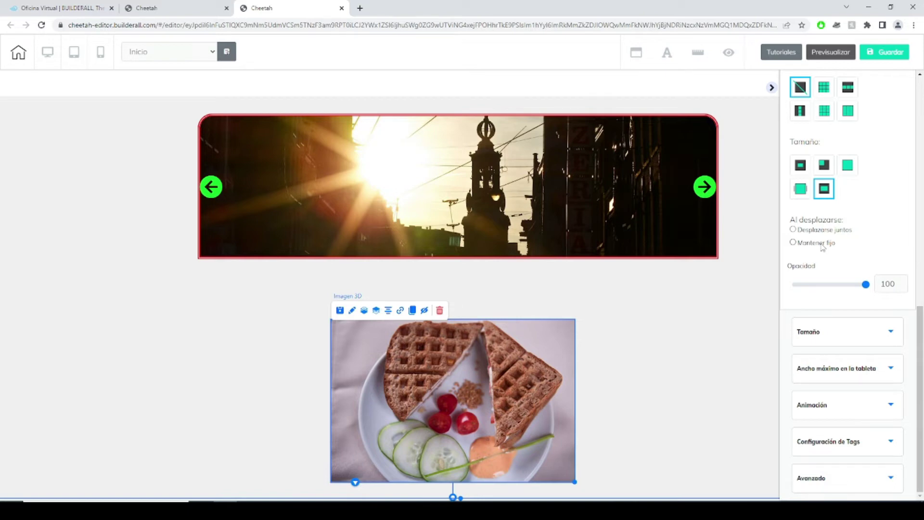
drag(865, 285, 814, 289)
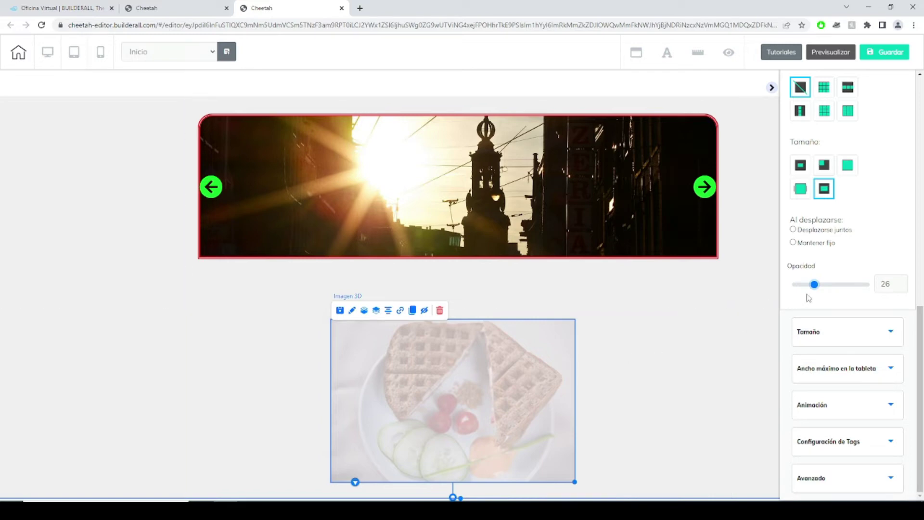
drag(815, 284, 841, 286)
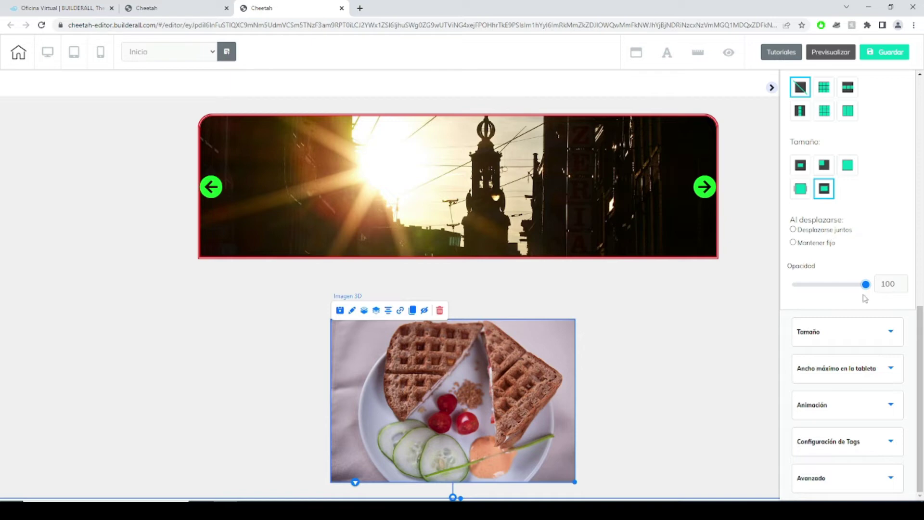
Reduce the waffle image's width to 277, enlarge it on the canvas to about 446 wide, and keep it selected.
click(891, 333)
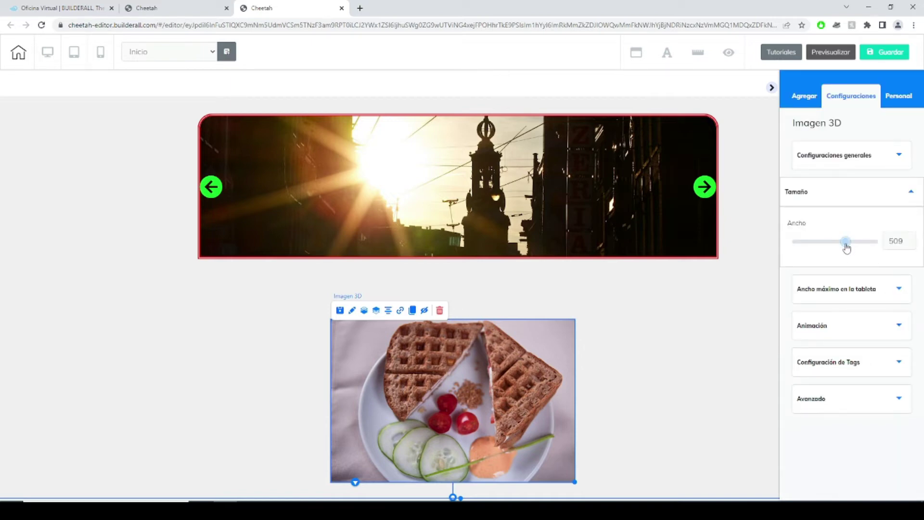
drag(846, 244, 823, 243)
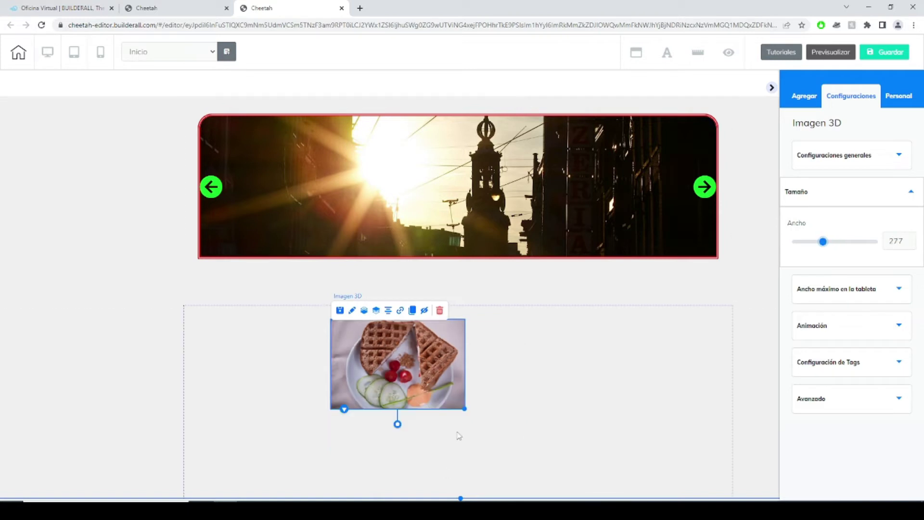
drag(465, 409, 546, 462)
click(716, 390)
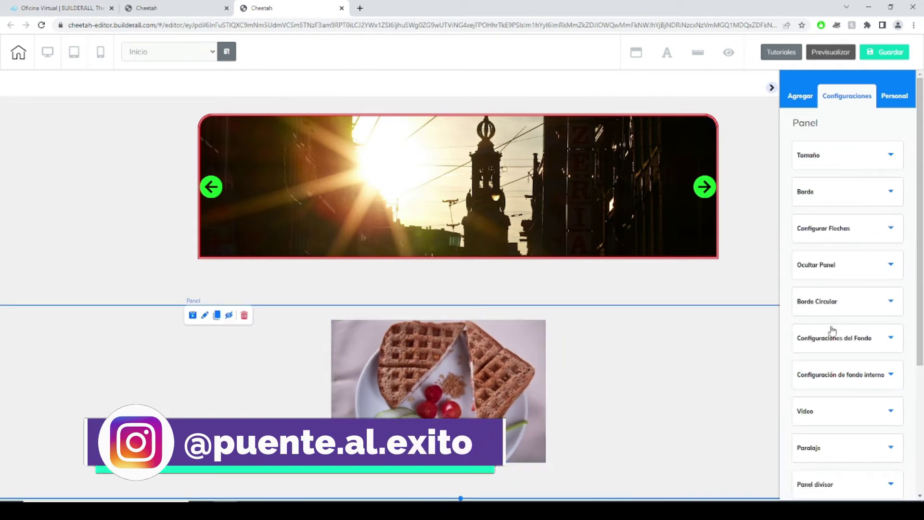
click(382, 399)
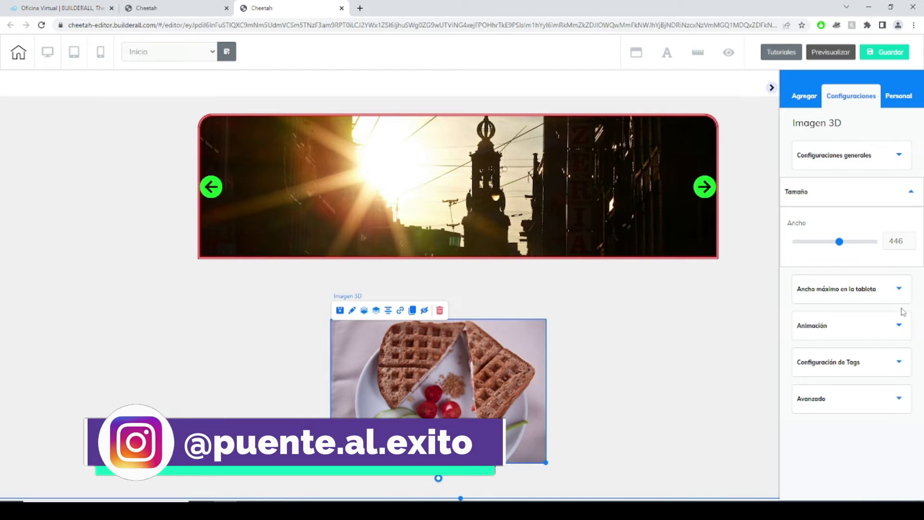
Look at the image's maximum tablet width, and give the image the lightSpeedOut animation.
click(890, 292)
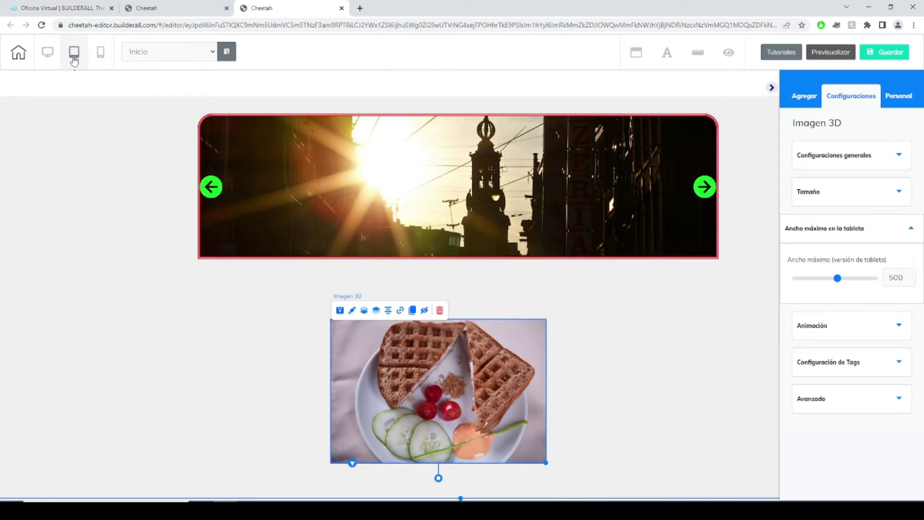
click(897, 329)
scroll(875, 333, down, 2)
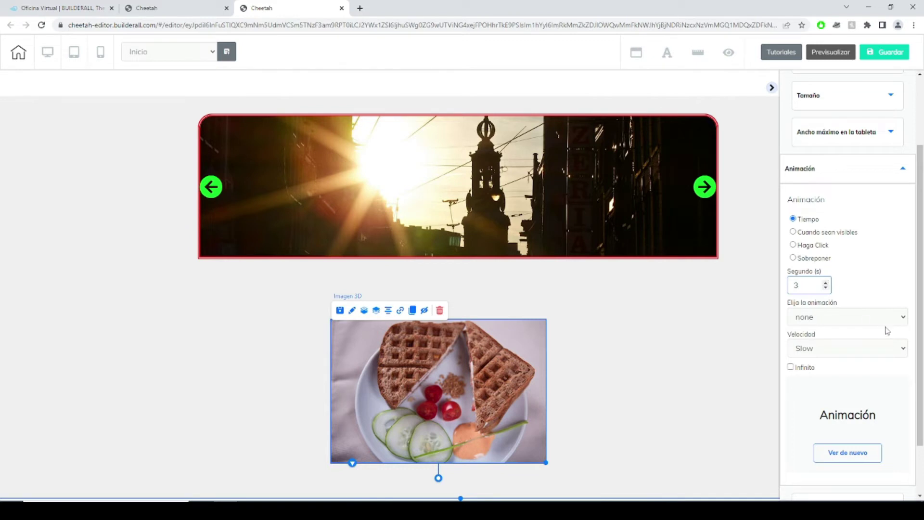
click(901, 318)
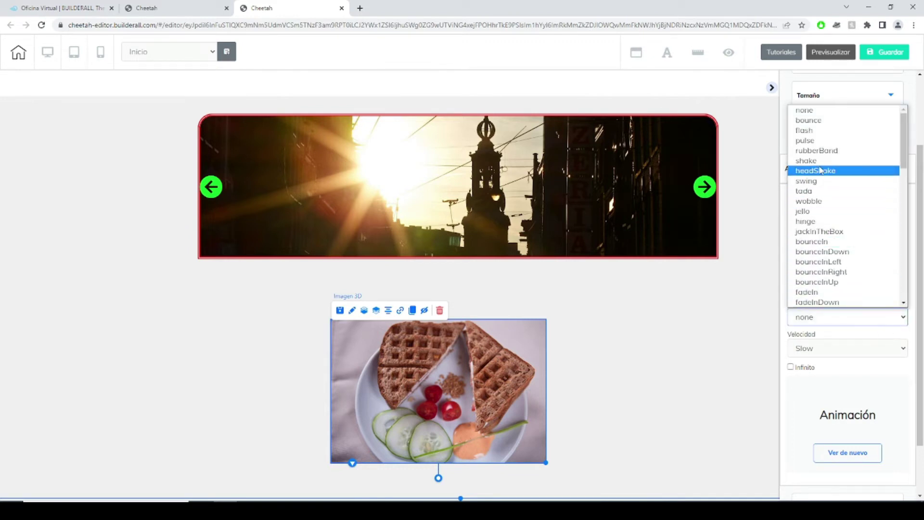
scroll(859, 203, down, 1)
scroll(859, 203, down, 10)
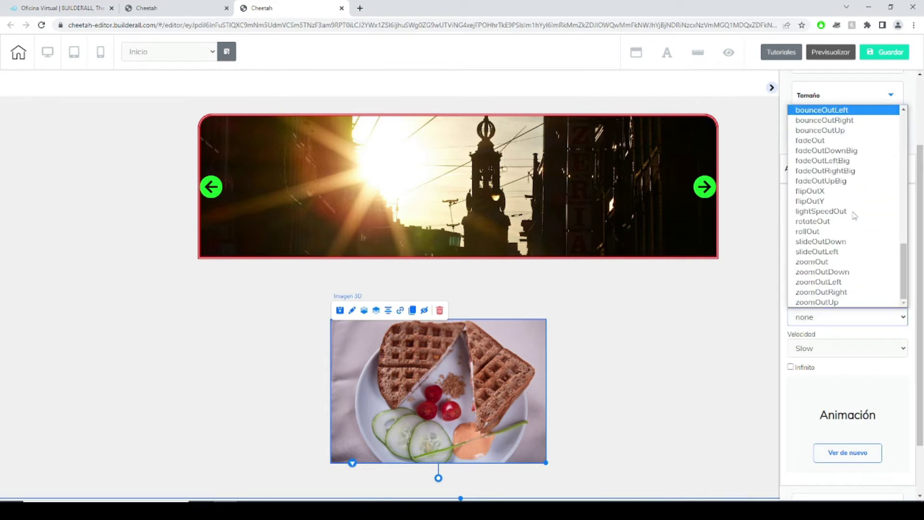
click(840, 212)
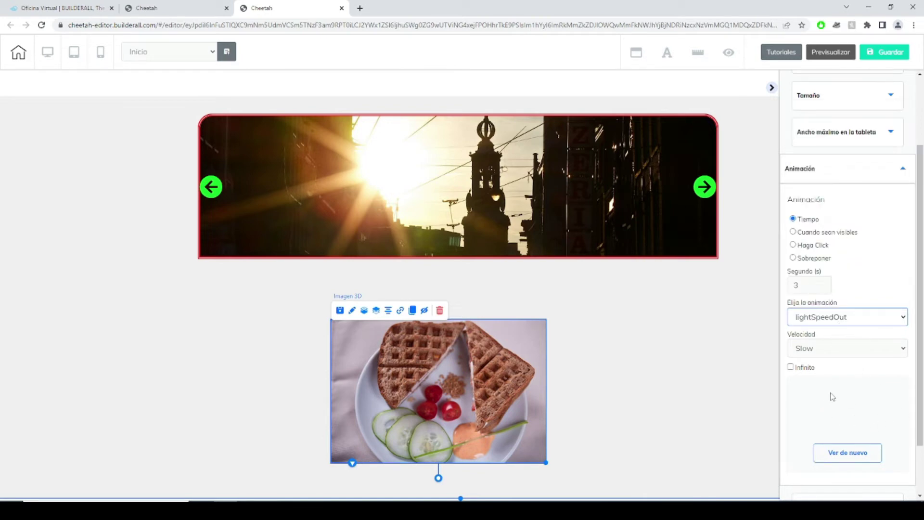
Set the image's animation speed to slower and change its animation to zoomIn after trying fadeOut.
click(820, 352)
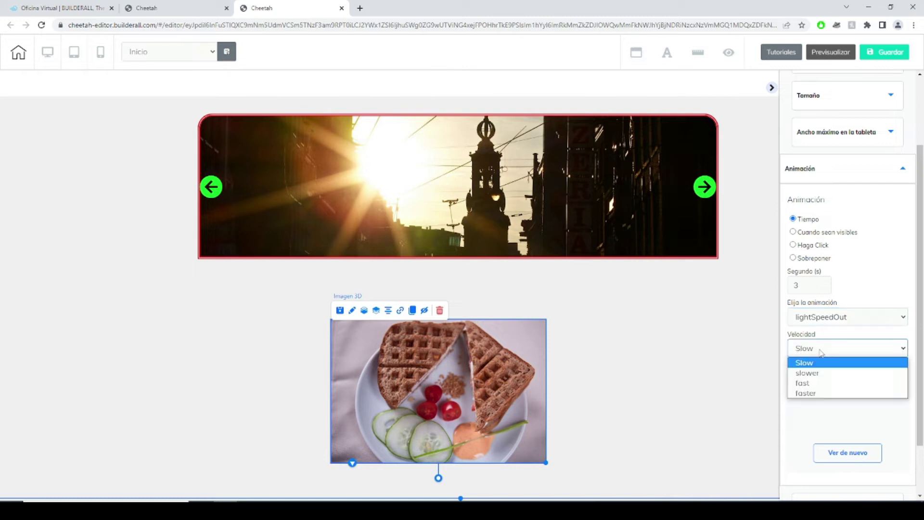
click(843, 373)
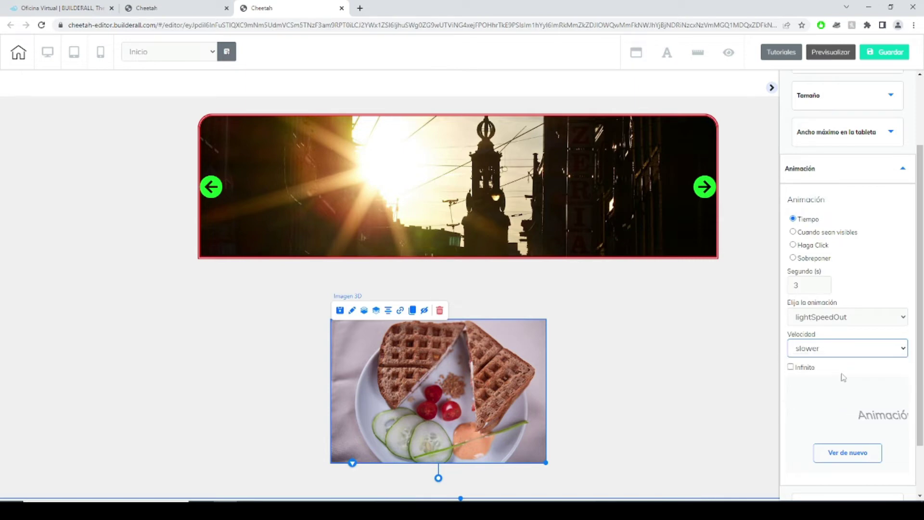
click(839, 318)
click(827, 232)
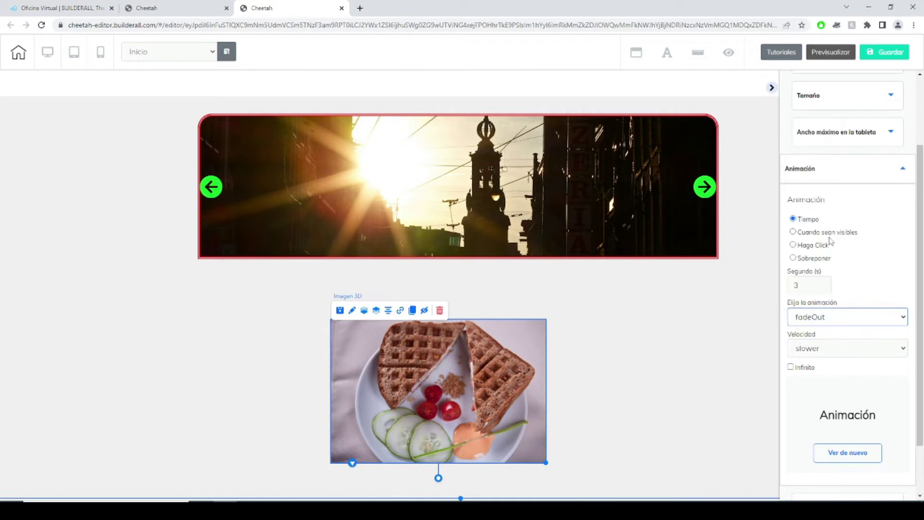
click(838, 317)
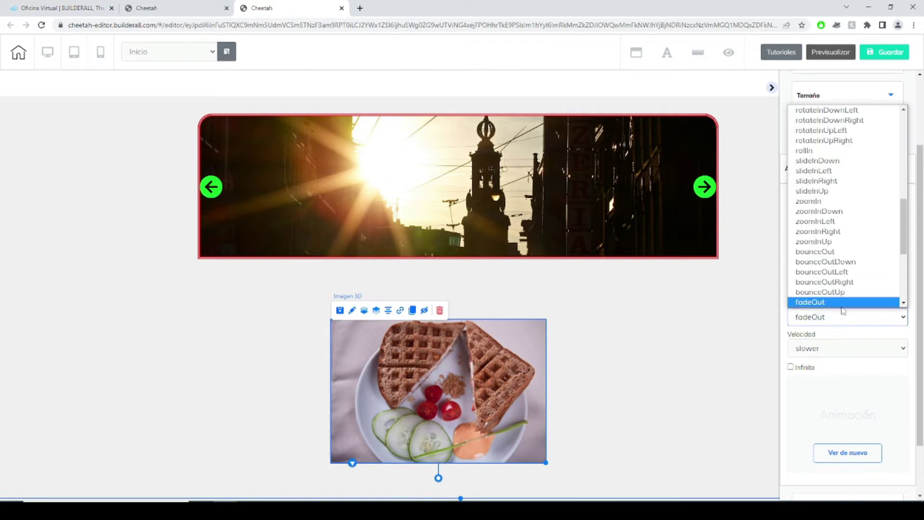
click(827, 208)
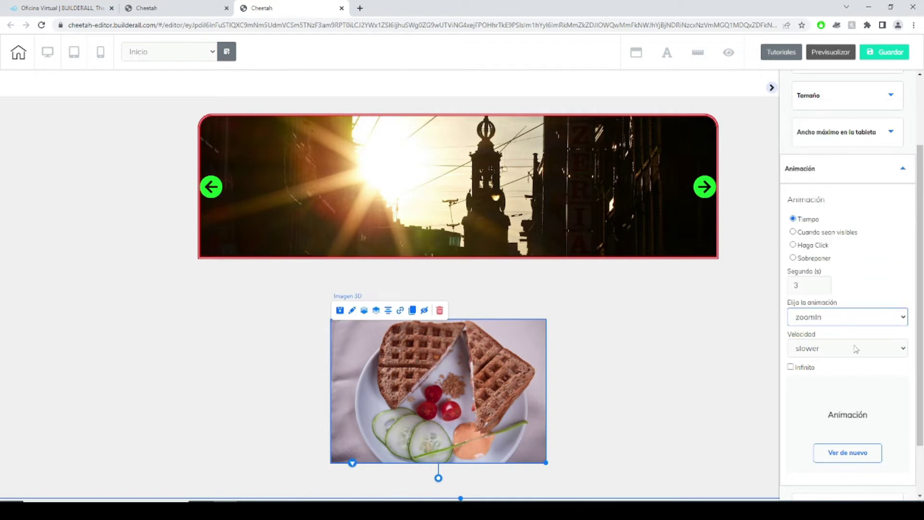